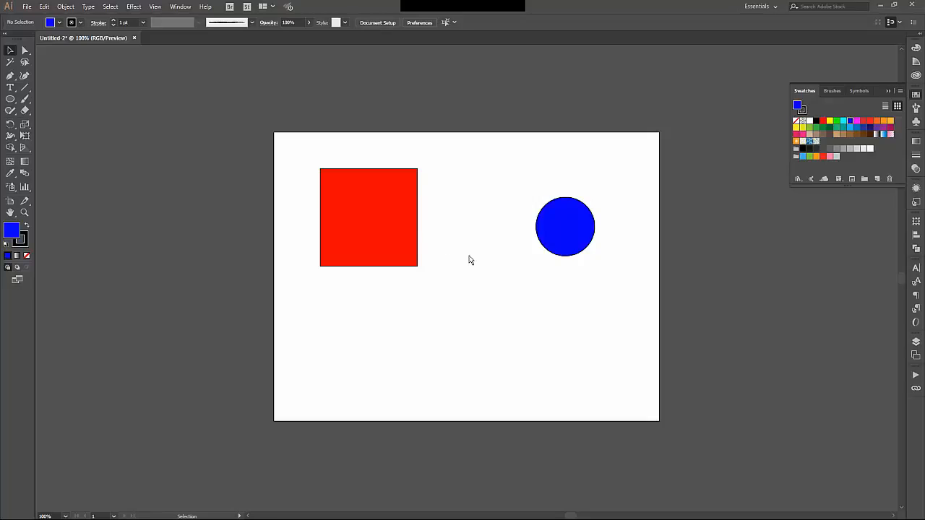
# - Set the red square to align to the artboard and center it there horizontally and vertically
pyautogui.click(403, 220)
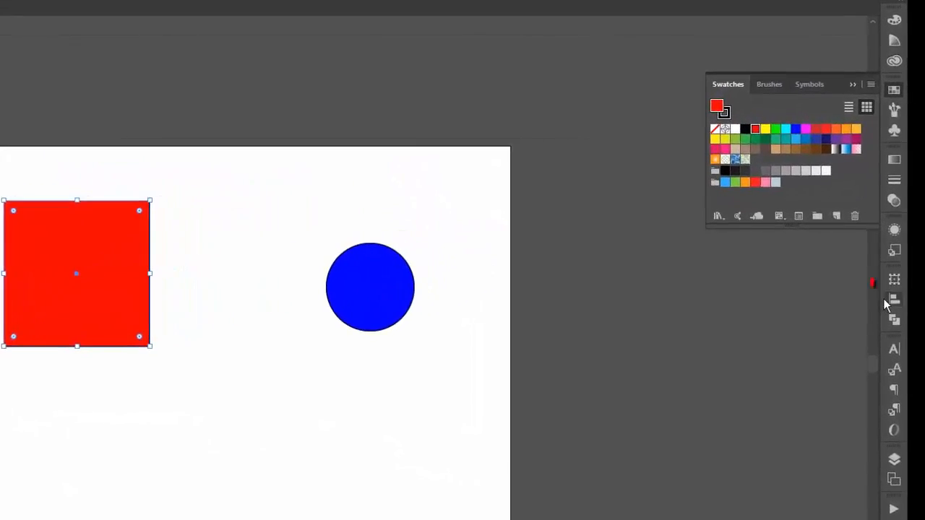
pyautogui.click(883, 298)
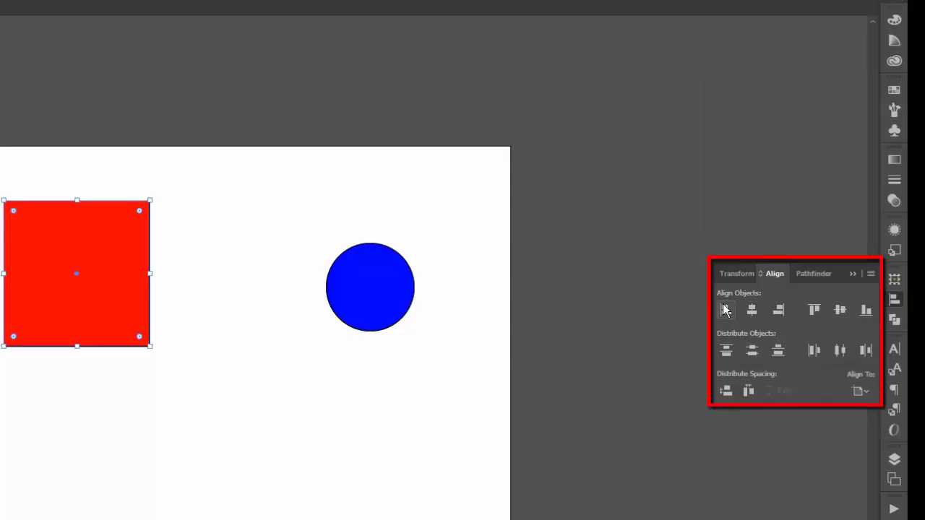
pyautogui.click(862, 390)
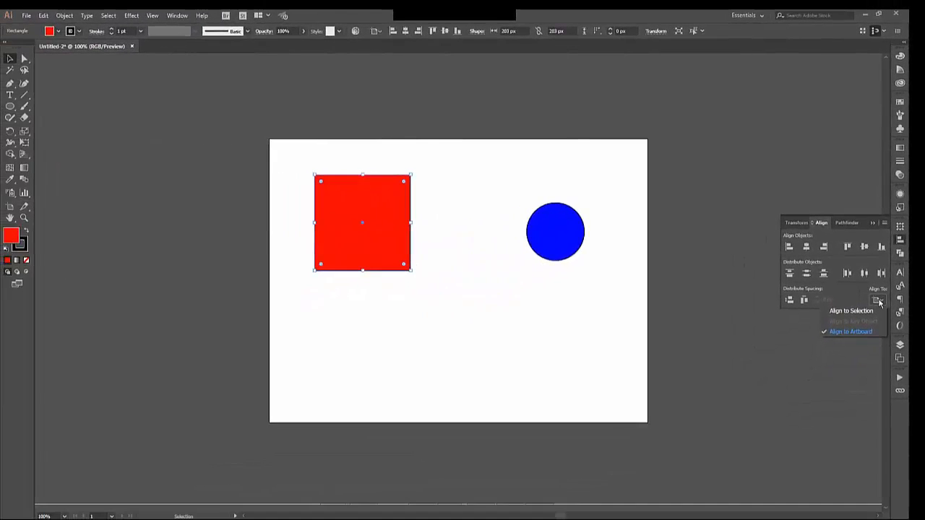
pyautogui.click(869, 333)
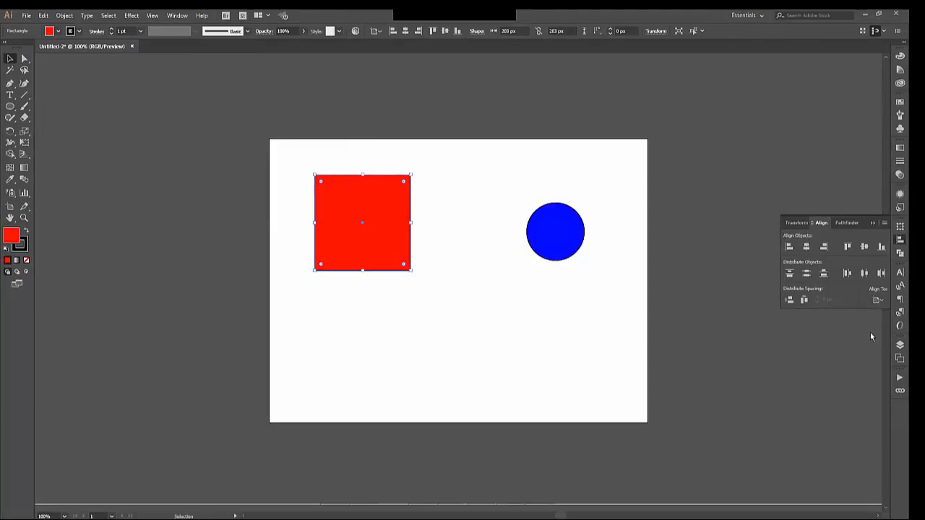
pyautogui.click(807, 247)
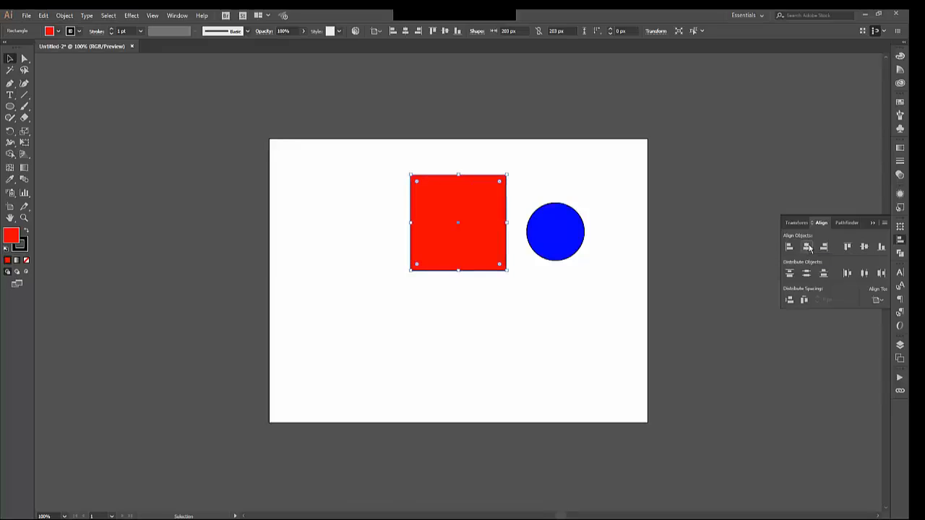
pyautogui.click(864, 247)
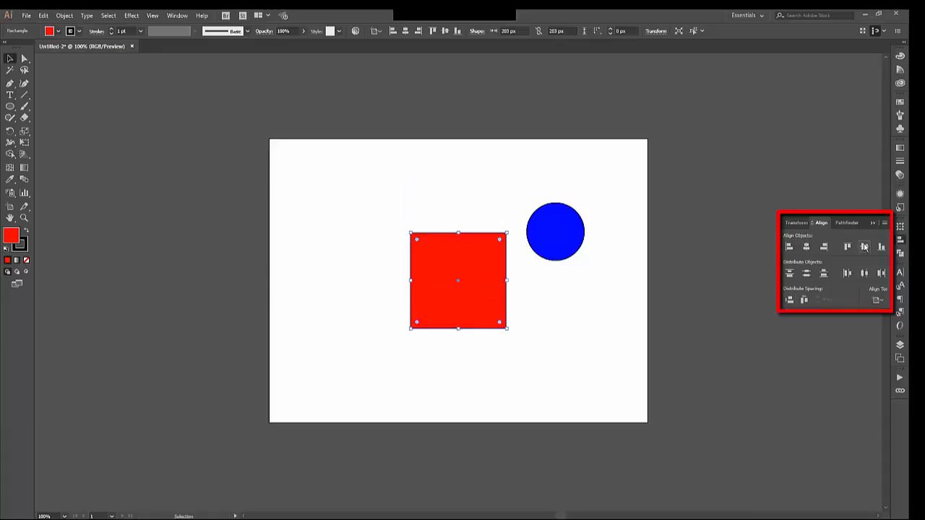
# - Align the red square to the artboard's top and left edges, and return it to the artboard's center
pyautogui.click(846, 247)
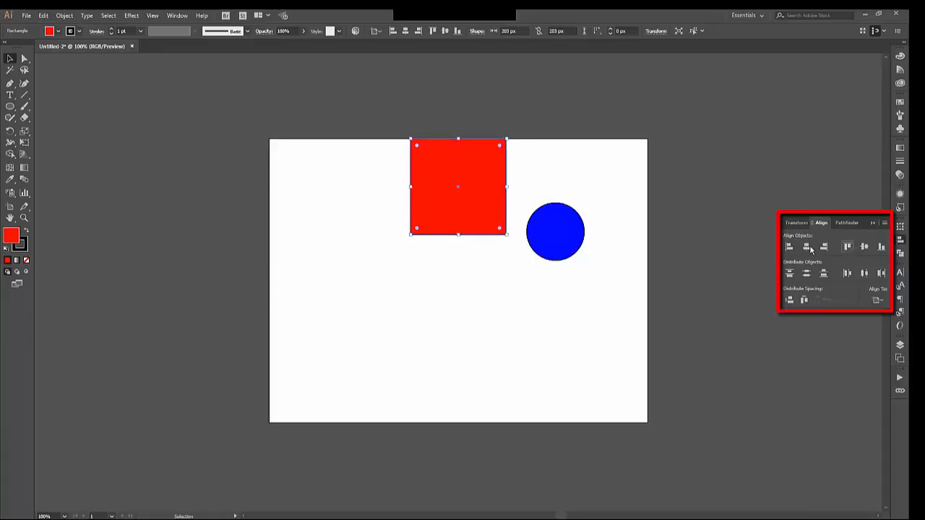
pyautogui.click(789, 247)
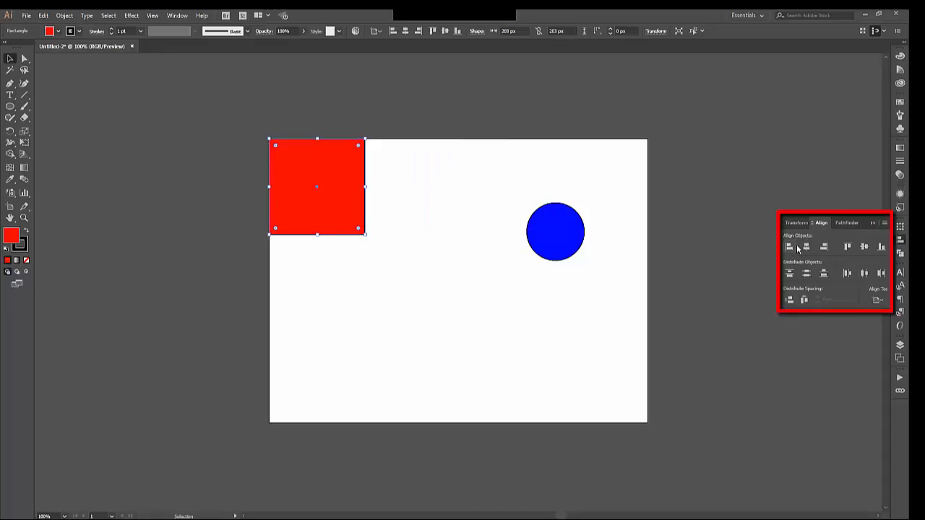
pyautogui.click(807, 247)
pyautogui.click(864, 247)
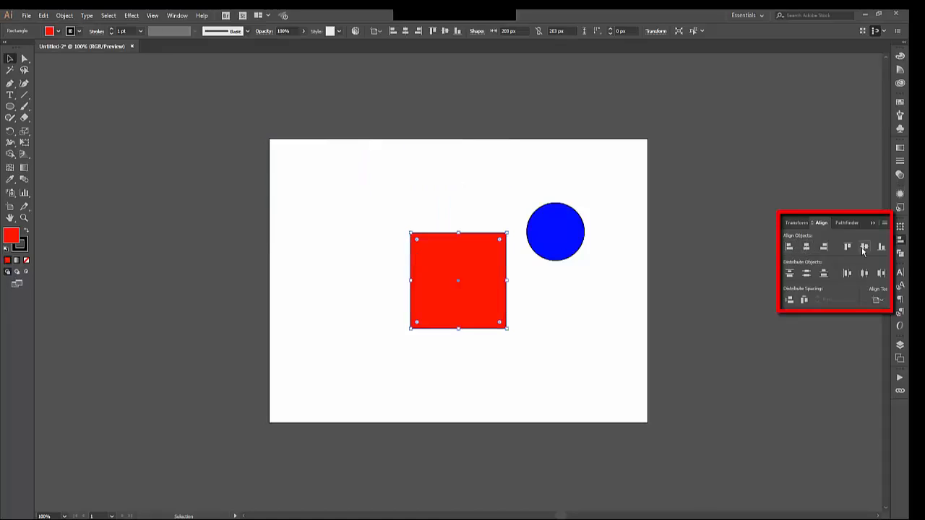
# - Align the blue circle to the artboard's top edge and center it horizontally on the artboard
pyautogui.click(569, 233)
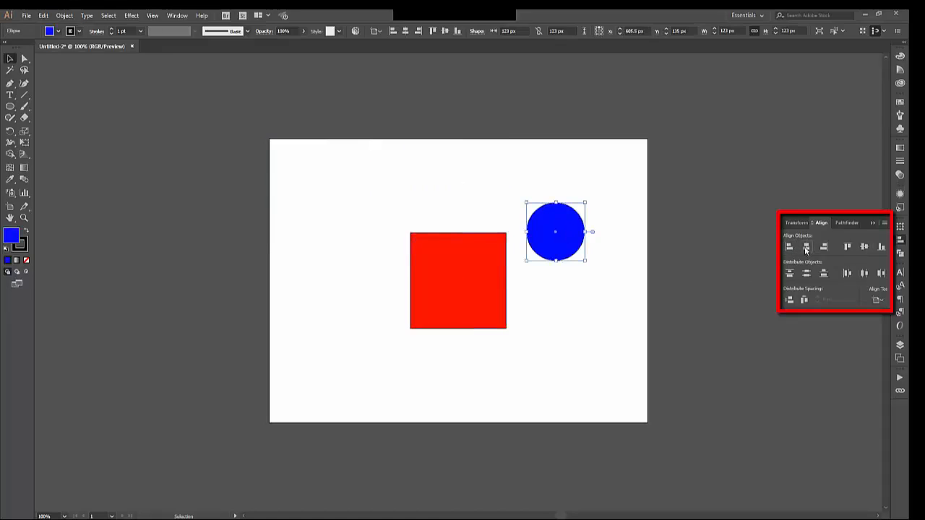
pyautogui.click(789, 248)
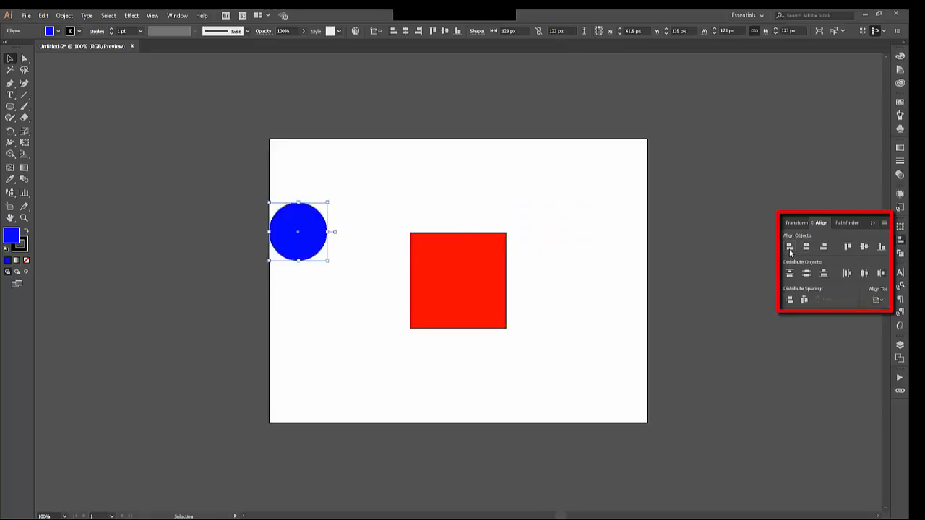
pyautogui.click(848, 247)
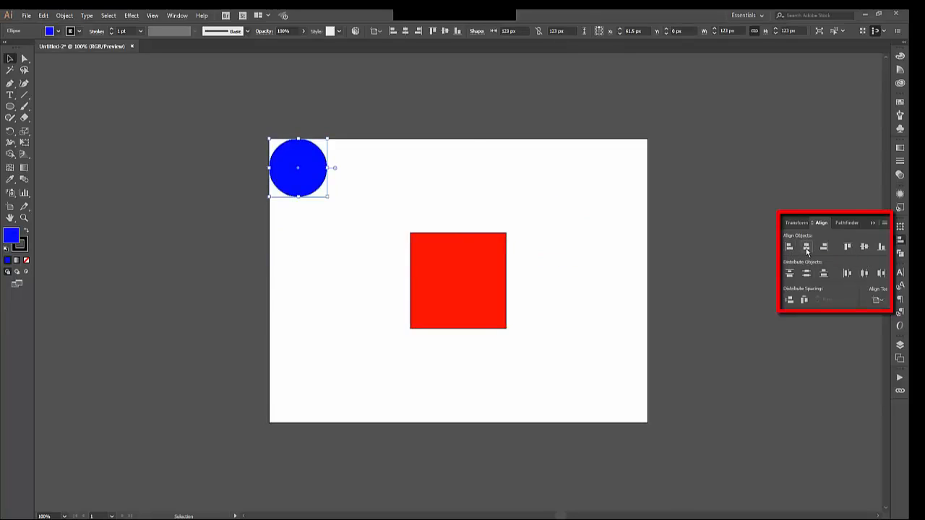
pyautogui.click(806, 249)
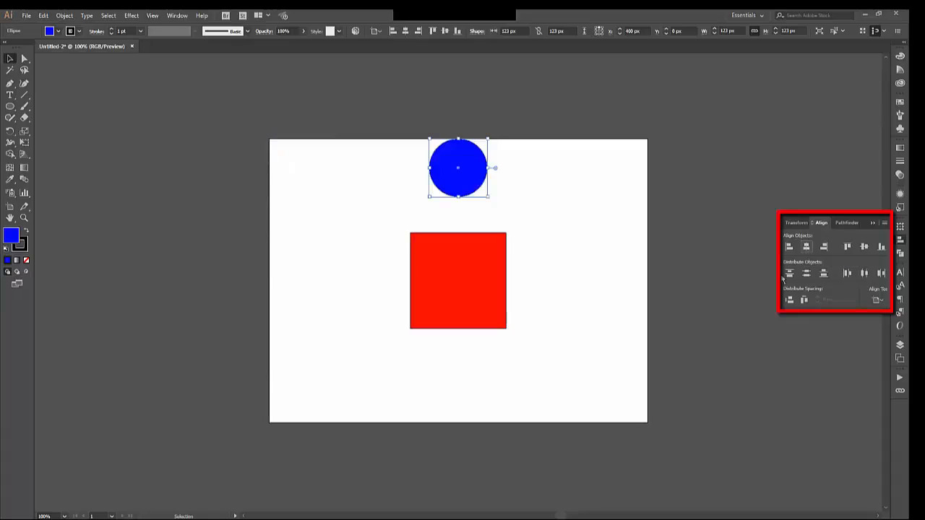
# - Try vertically centering the circle and square relative to their selection, and undo the alignment
pyautogui.keyDown('shift'); pyautogui.click(503, 291); pyautogui.keyUp('shift')
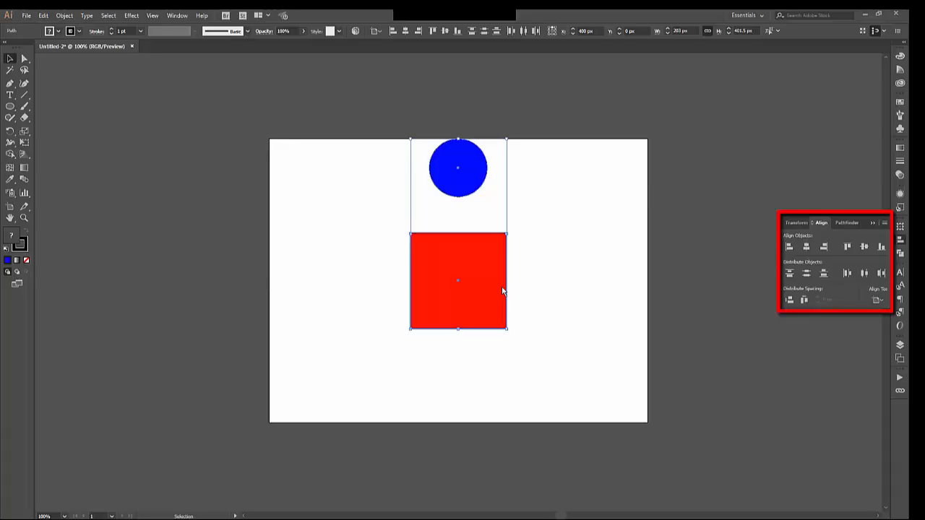
pyautogui.click(876, 301)
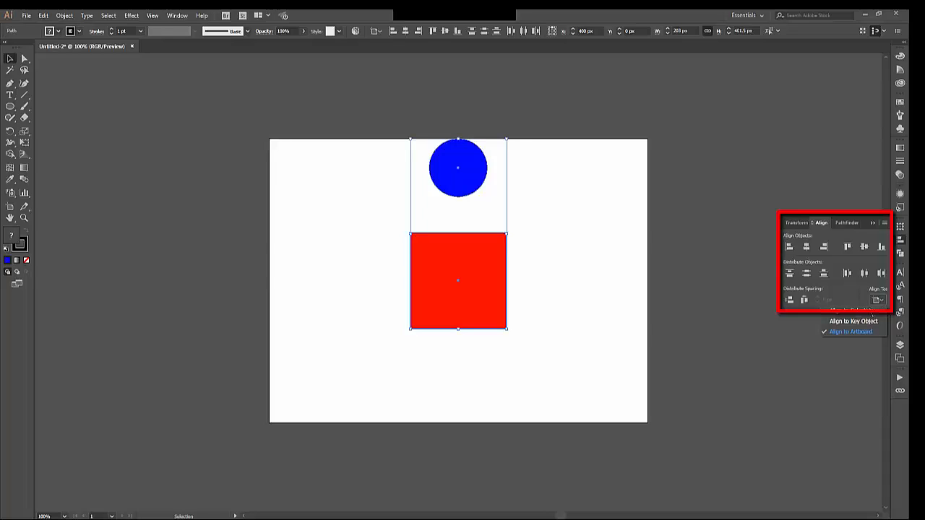
pyautogui.click(870, 311)
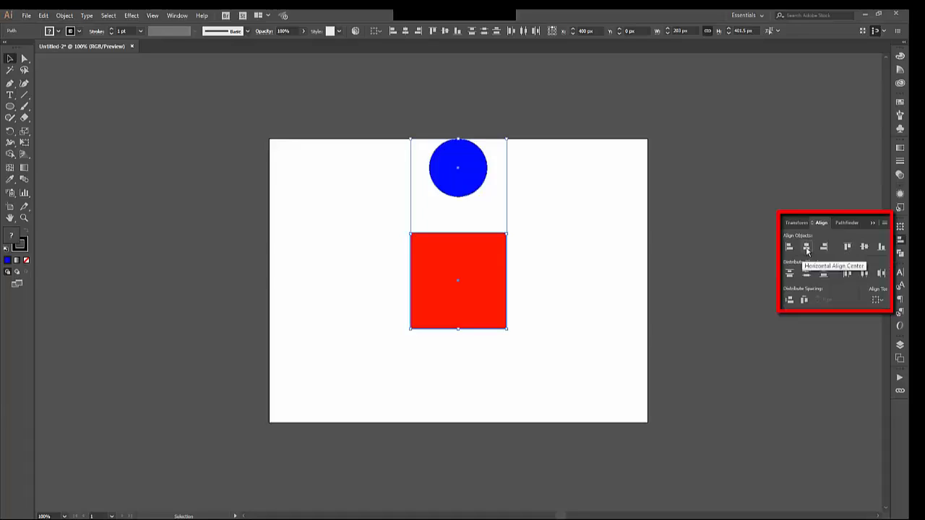
pyautogui.click(867, 253)
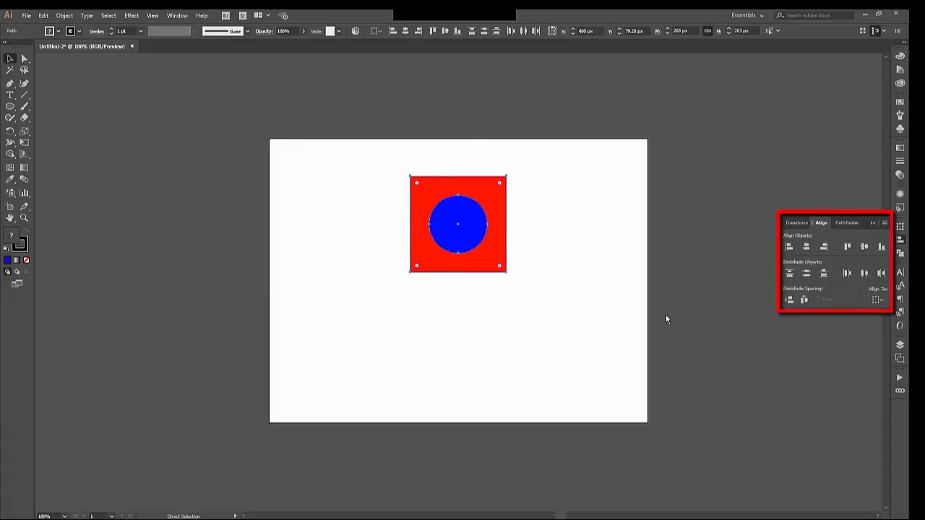
pyautogui.hotkey('ctrl', 'z')
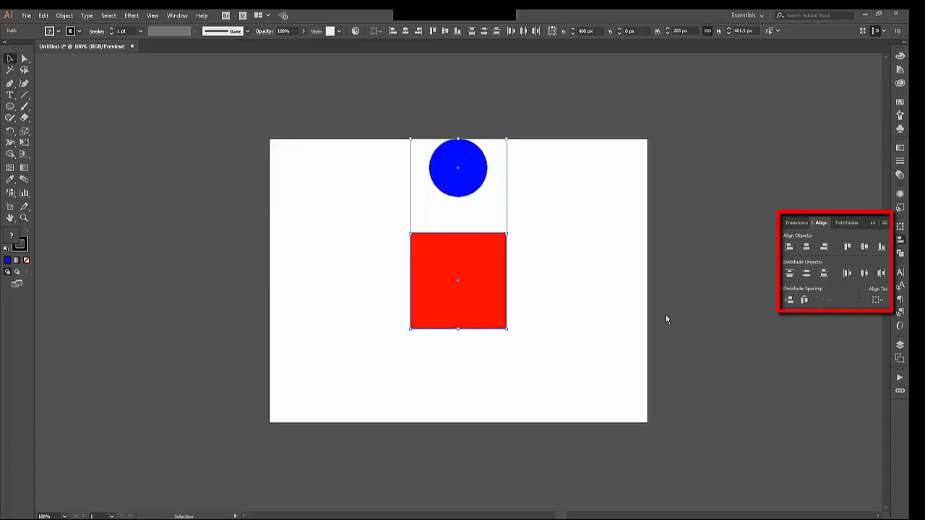
# - Try vertically centering the circle on the red square as the key object, and undo the alignment
pyautogui.click(877, 300)
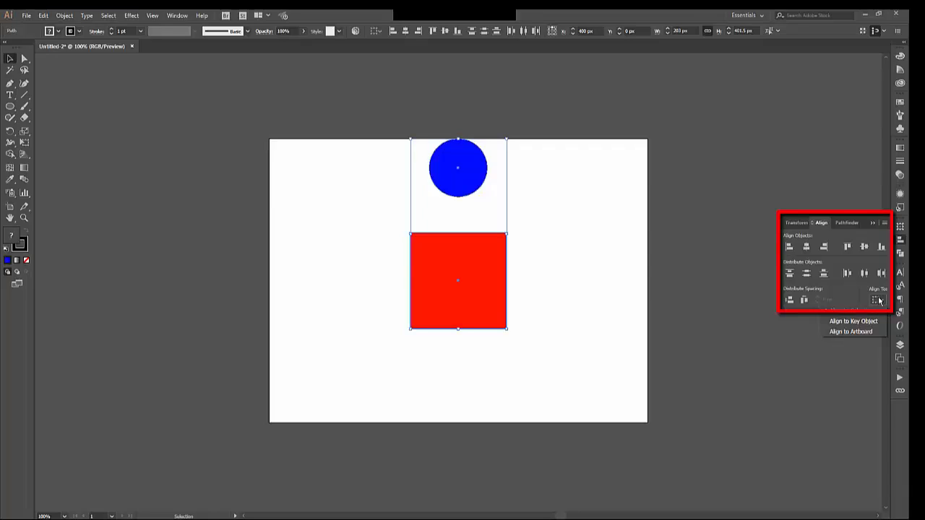
pyautogui.click(871, 322)
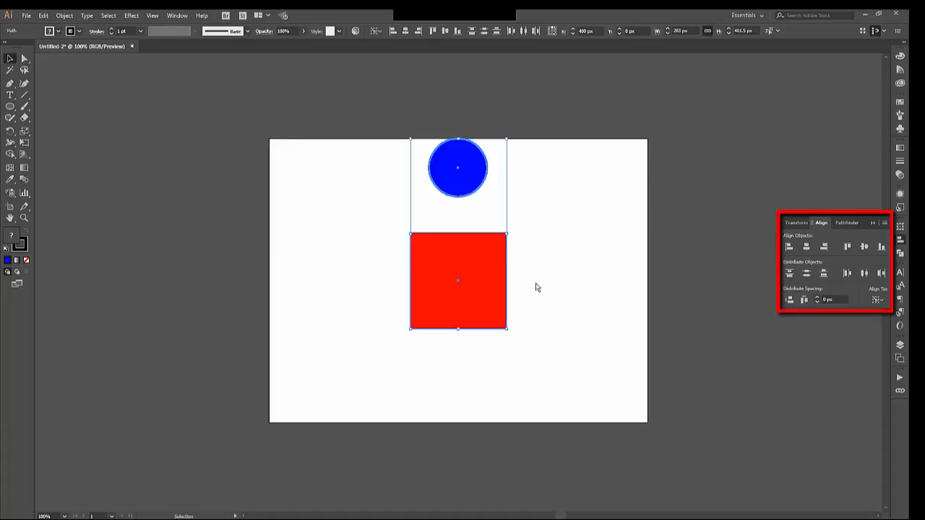
pyautogui.click(479, 294)
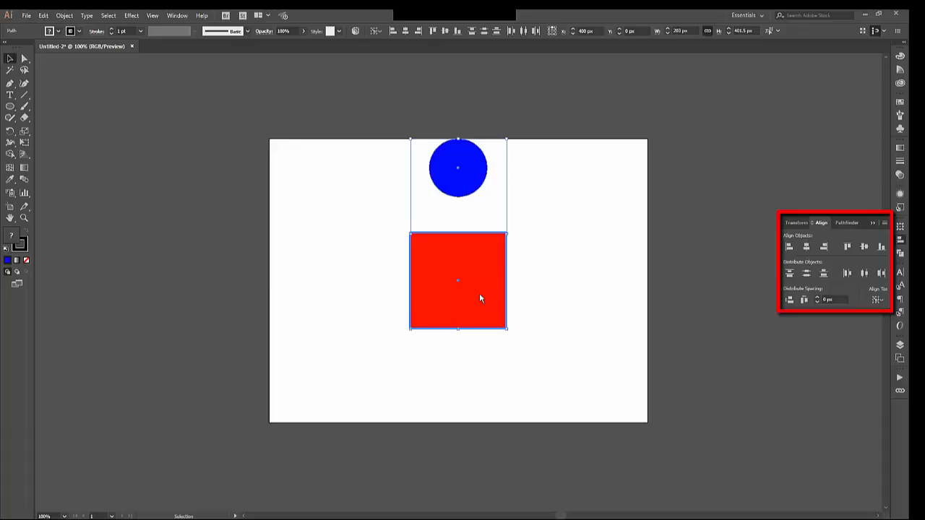
pyautogui.click(865, 247)
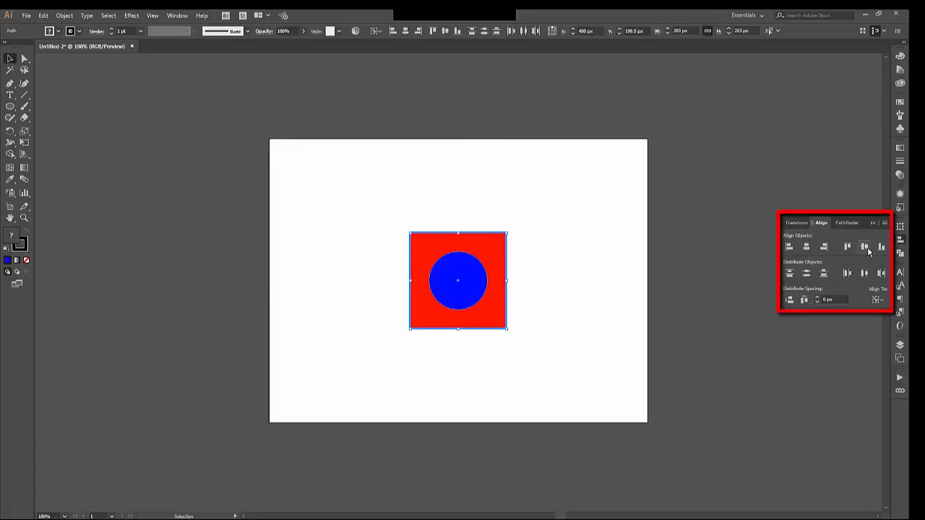
pyautogui.hotkey('ctrl', 'z')
# - Vertically center the red square on the blue circle, using the circle as the key object
pyautogui.click(877, 300)
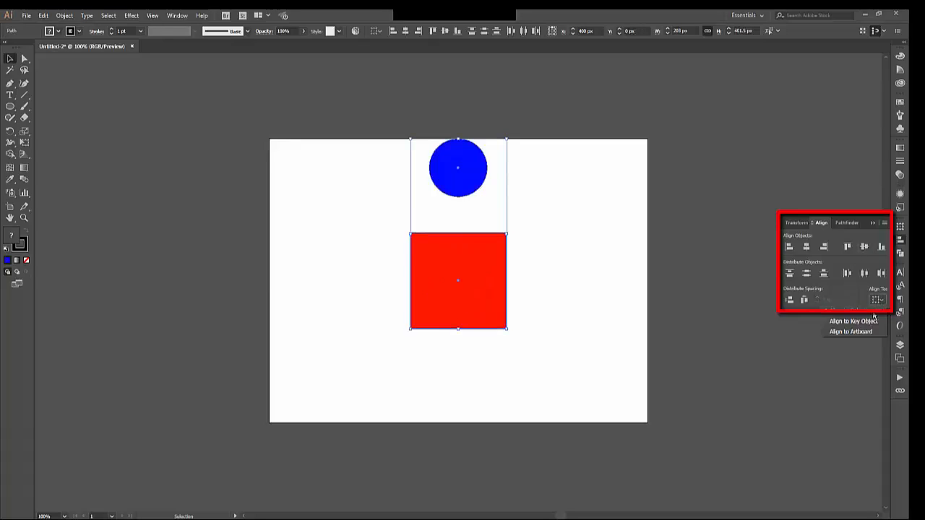
pyautogui.click(868, 321)
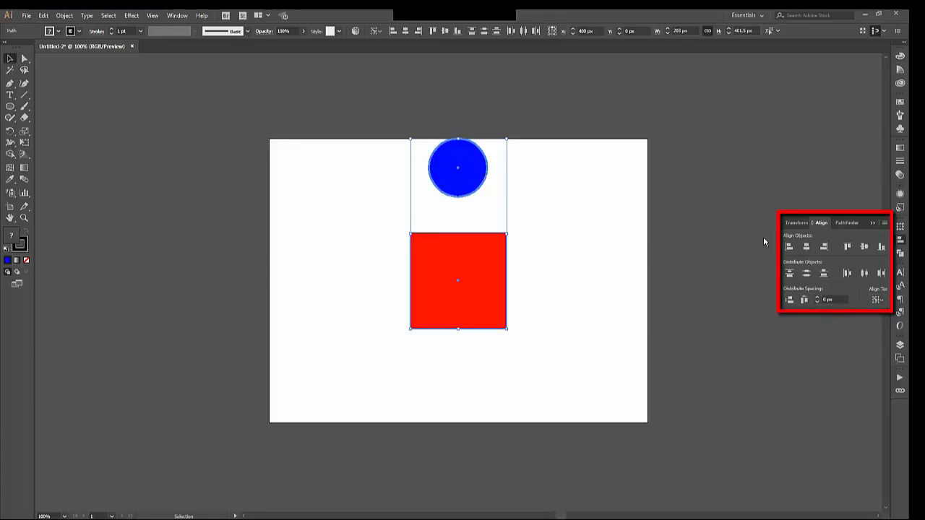
pyautogui.click(864, 247)
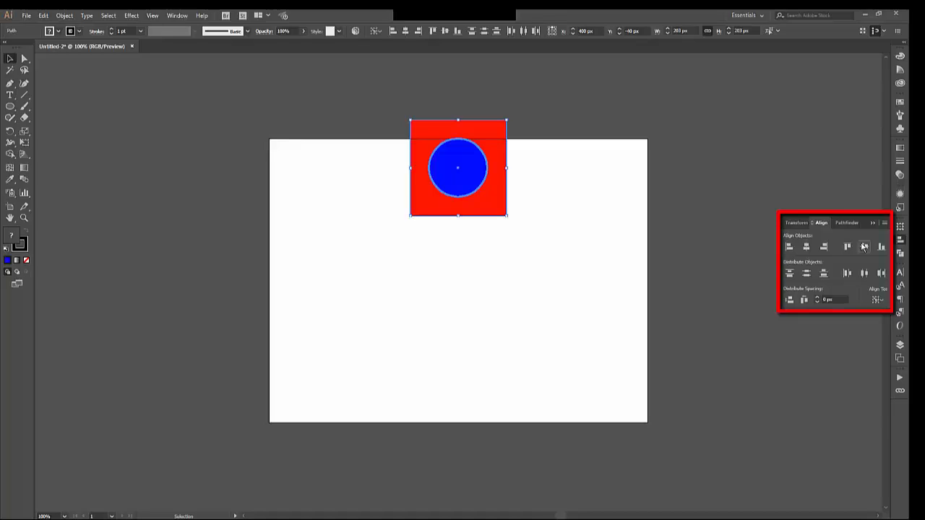
# - Reselect both shapes and center them vertically relative to the artboard
pyautogui.click(504, 247)
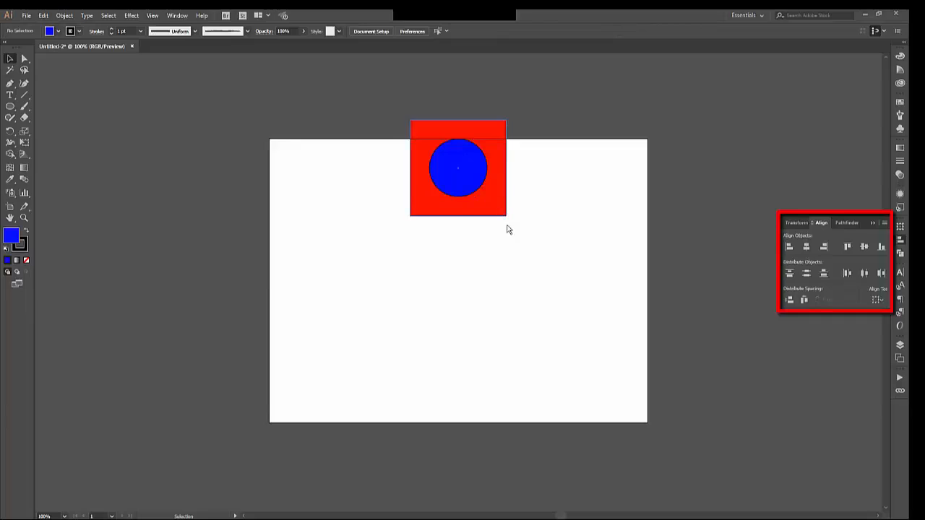
pyautogui.moveTo(548, 266); pyautogui.dragTo(403, 121)
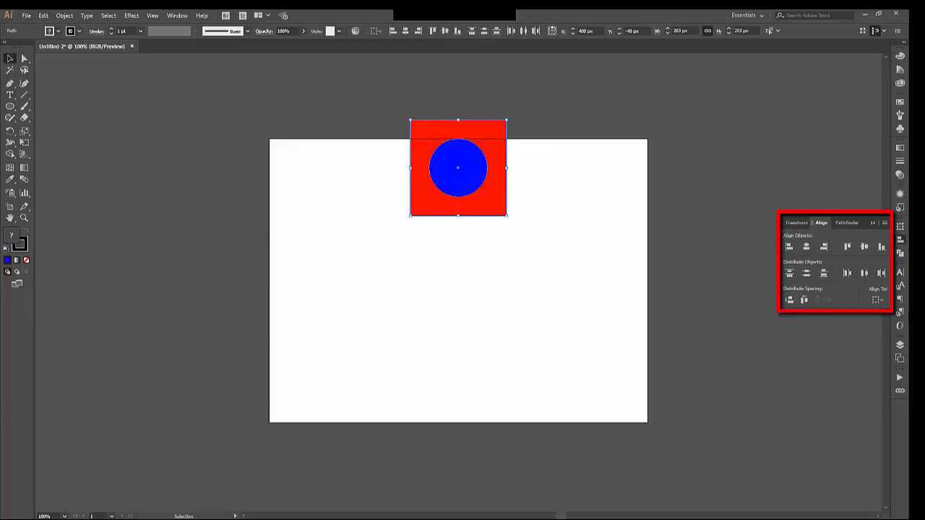
pyautogui.click(878, 300)
pyautogui.click(862, 332)
pyautogui.click(865, 246)
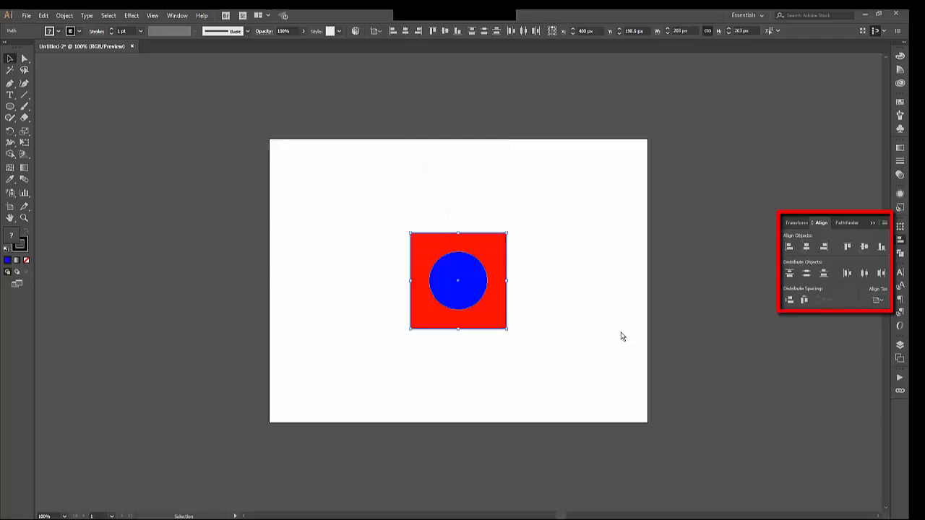
# - Move only the blue circle horizontally so that it straddles the red square's right edge
pyautogui.click(569, 351)
pyautogui.moveTo(470, 288); pyautogui.dragTo(522, 289)
pyautogui.click(585, 329)
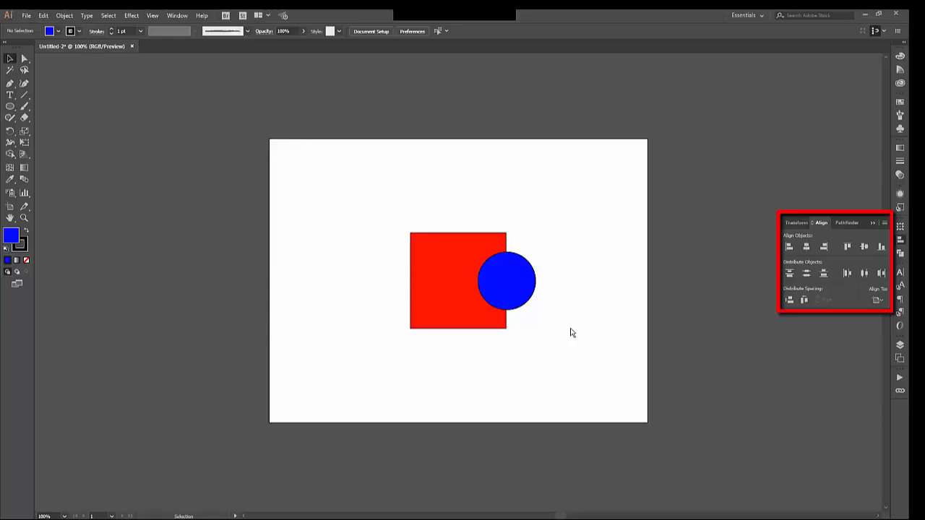
# - Try cutting the circle out of the square with the Minus Front Pathfinder mode, and undo the cut
pyautogui.moveTo(571, 328); pyautogui.dragTo(437, 235)
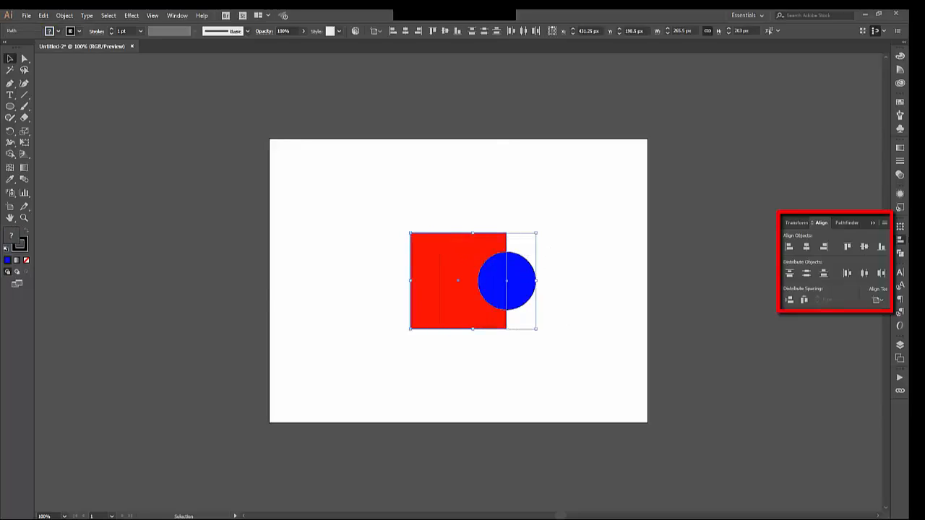
pyautogui.click(899, 256)
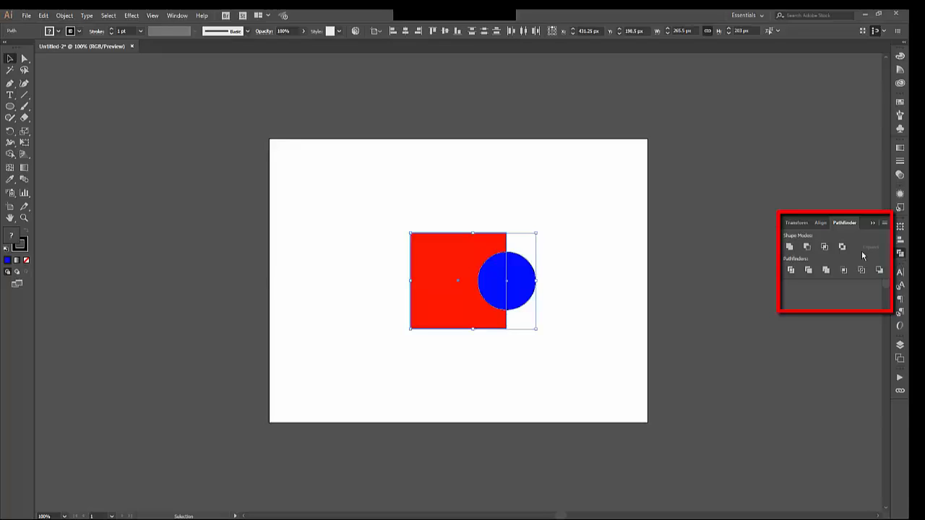
pyautogui.click(807, 247)
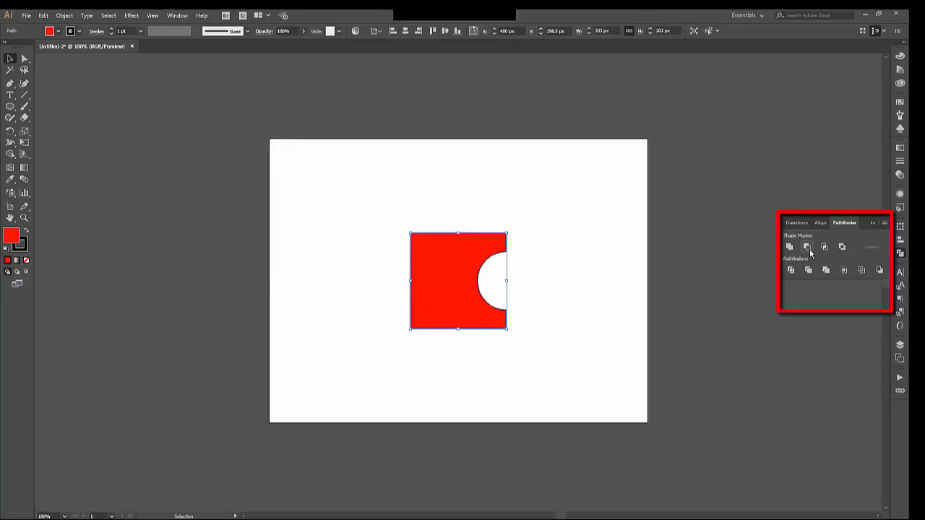
pyautogui.click(579, 352)
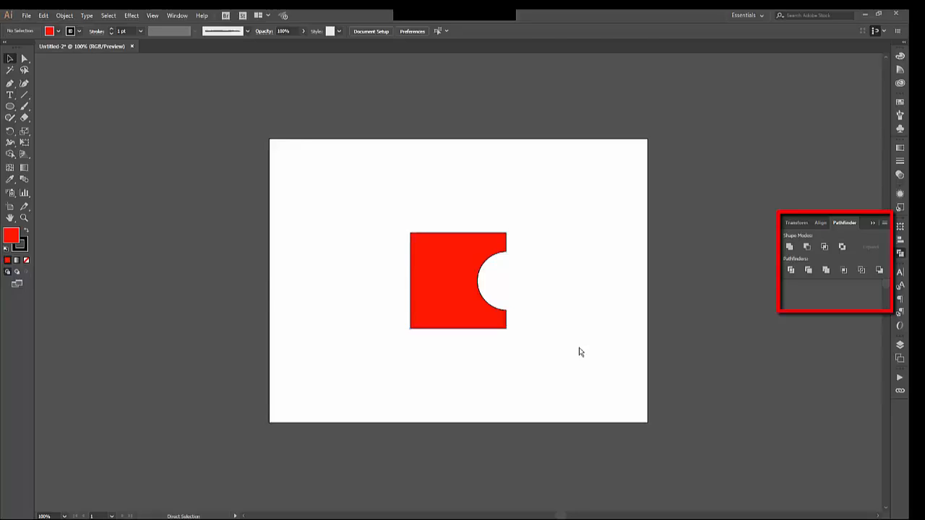
pyautogui.hotkey('ctrl', 'z')
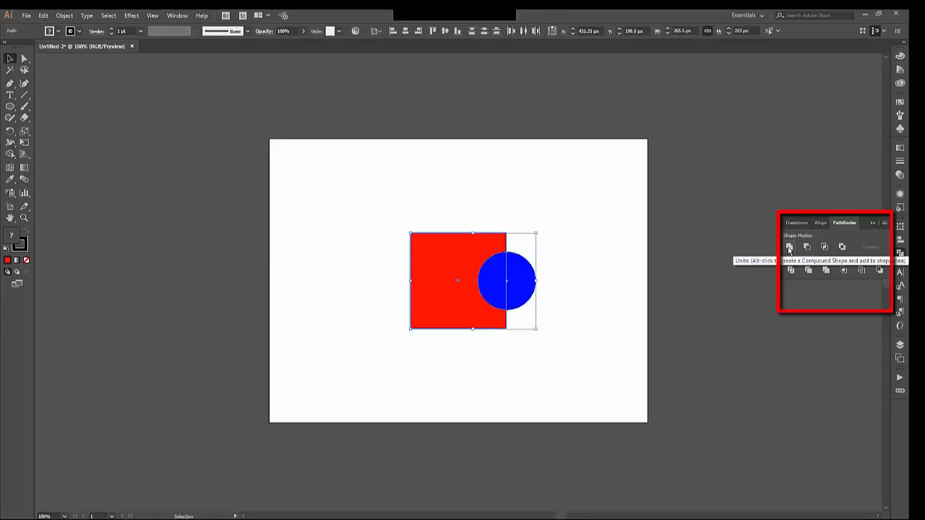
# - Merge the overlapping square and circle into one shape with the Unite Pathfinder mode
pyautogui.click(789, 248)
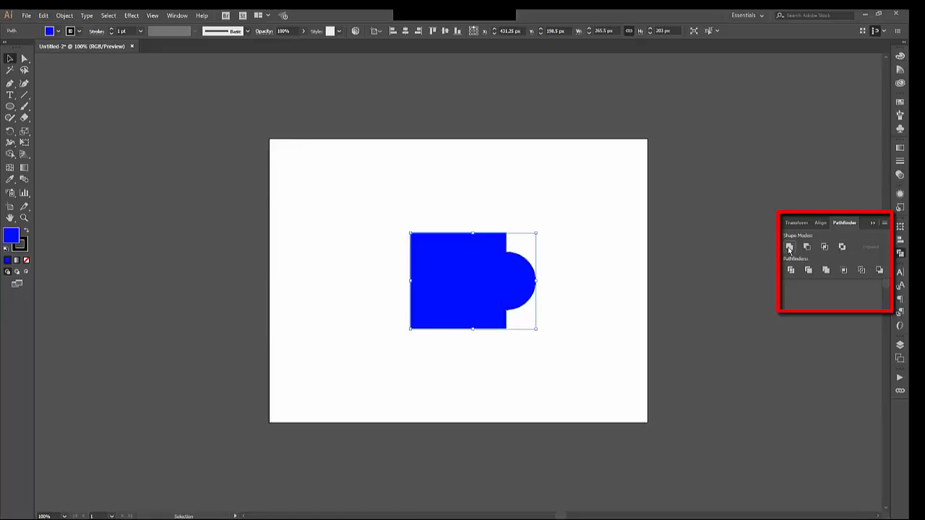
# - Undo the merge and split the overlapping square and circle into separate pieces with the Divide Pathfinder
pyautogui.hotkey('ctrl', 'z')
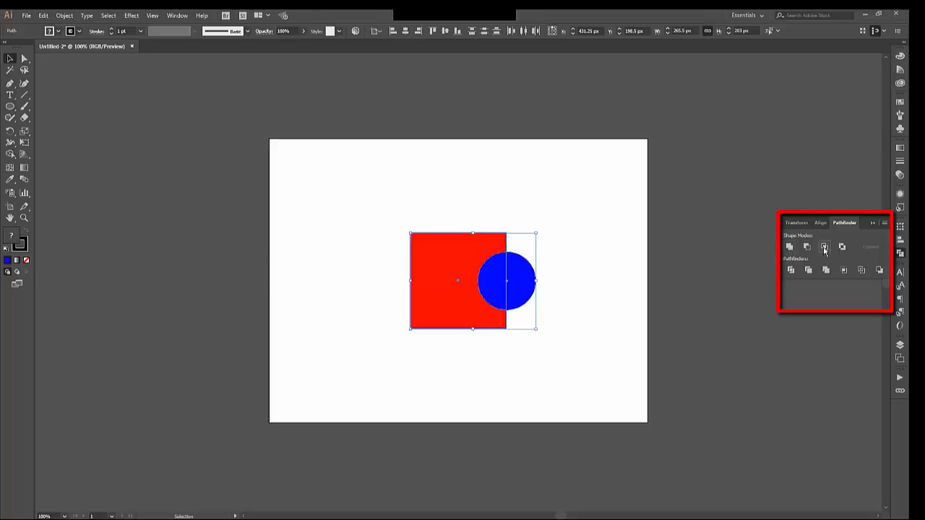
pyautogui.click(792, 269)
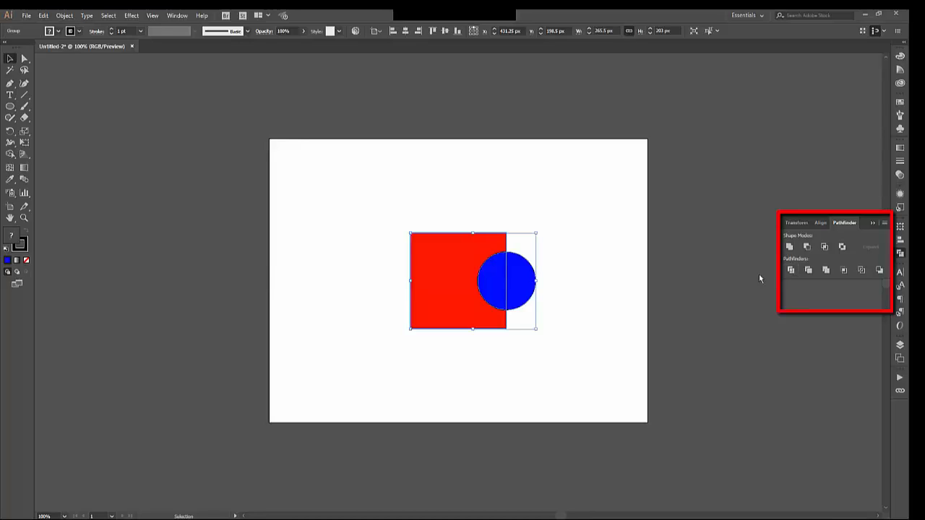
# - Ungroup the divided pieces and move the red piece left, clear of the circle, to about X 130 px, Y 199 px
pyautogui.click(72, 14)
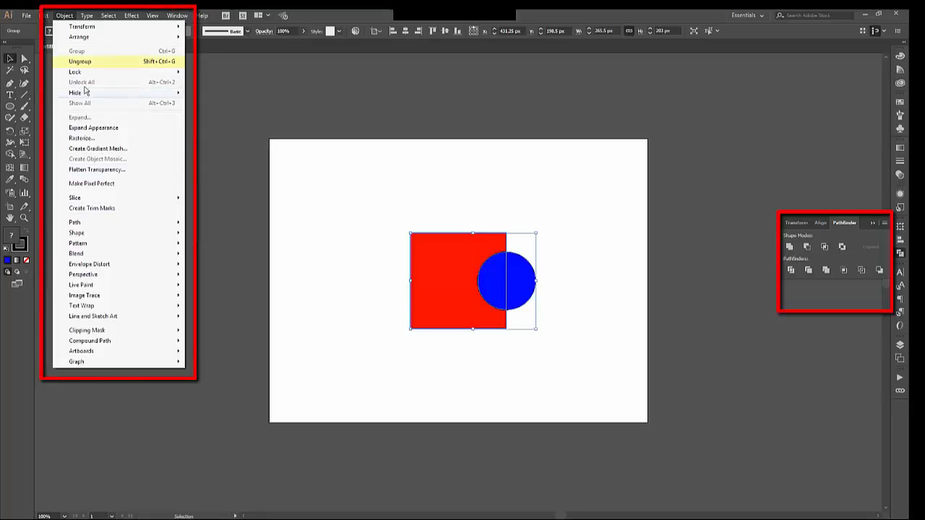
pyautogui.click(84, 62)
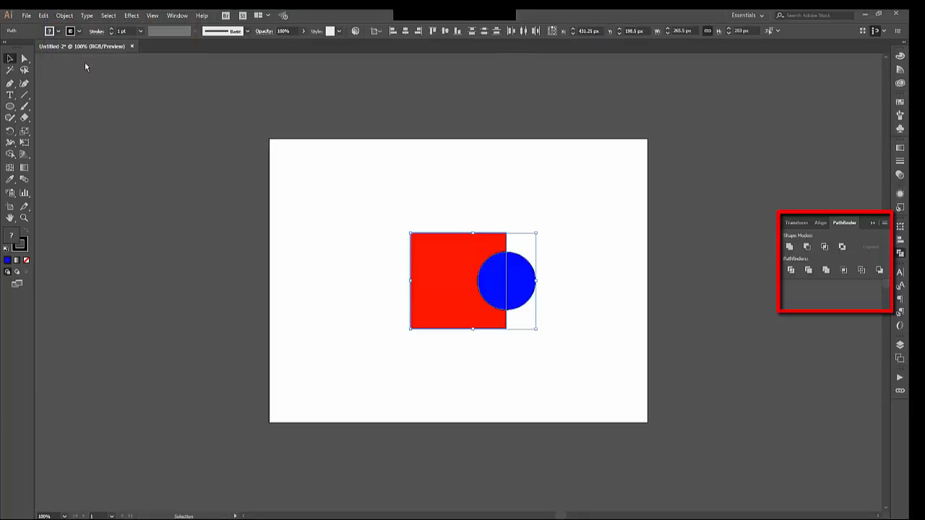
pyautogui.click(386, 225)
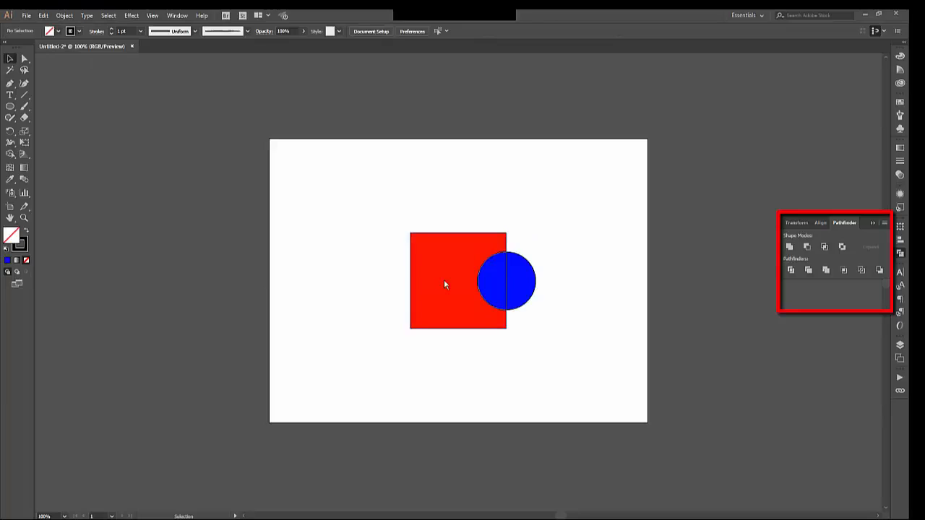
pyautogui.click(458, 292)
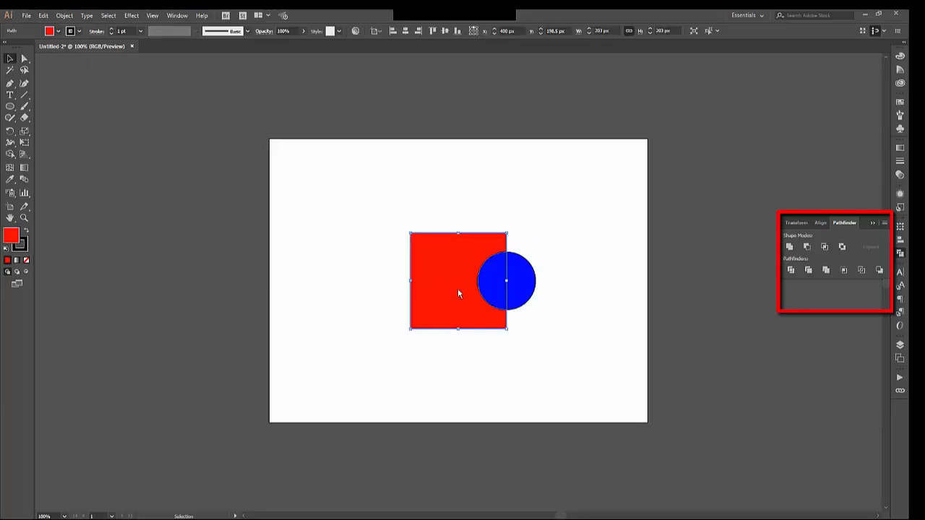
pyautogui.moveTo(457, 288); pyautogui.dragTo(329, 288)
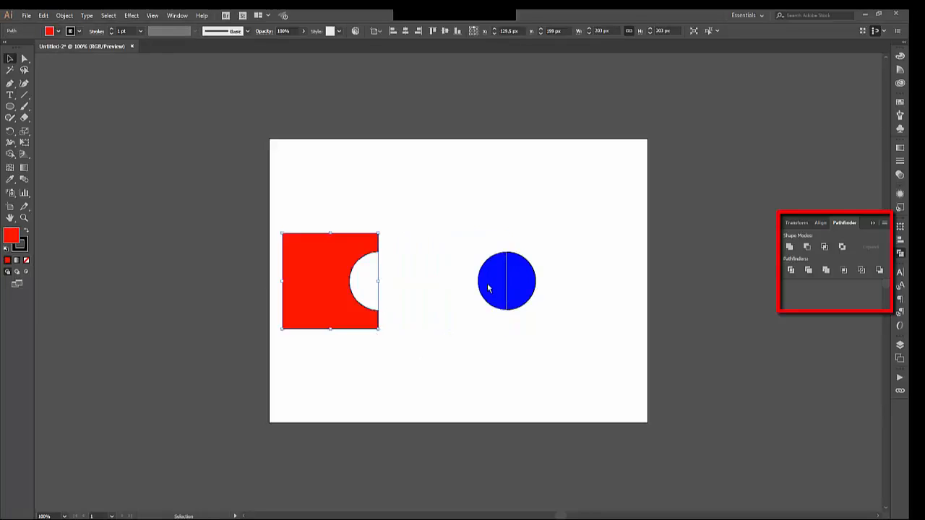
pyautogui.moveTo(487, 287); pyautogui.dragTo(437, 287)
pyautogui.hotkey('ctrl', 'z')
pyautogui.click(474, 350)
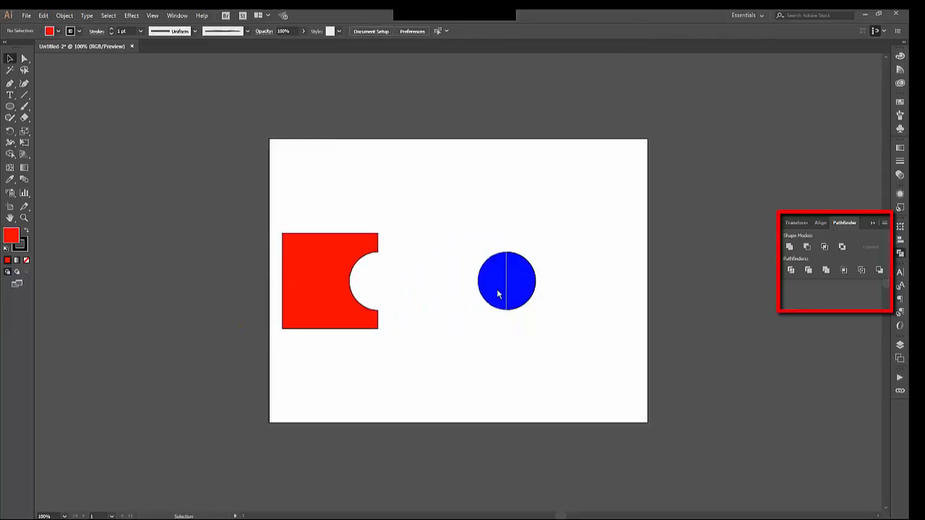
# - Move the left half of the blue circle left so a gap separates it from the right half, and leave everything deselected
pyautogui.moveTo(498, 294); pyautogui.dragTo(451, 289)
pyautogui.click(481, 403)
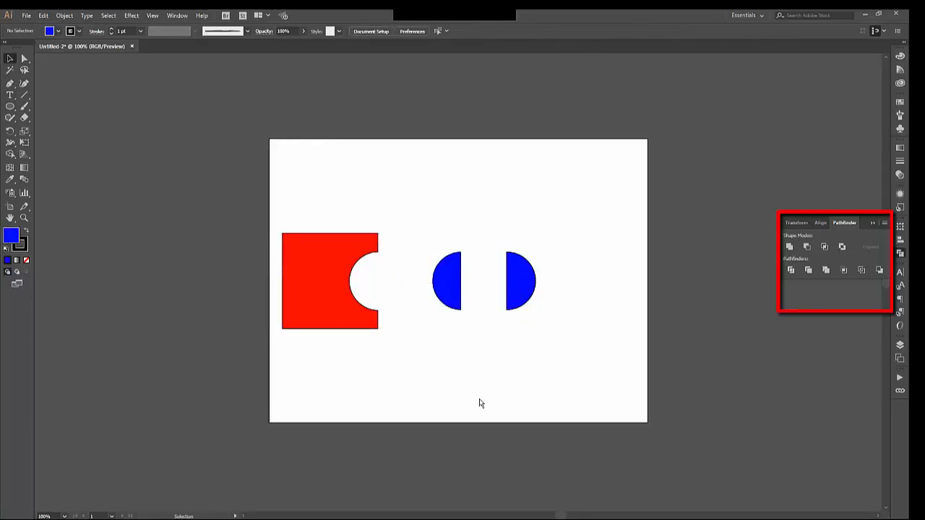
pyautogui.click(516, 278)
pyautogui.click(533, 348)
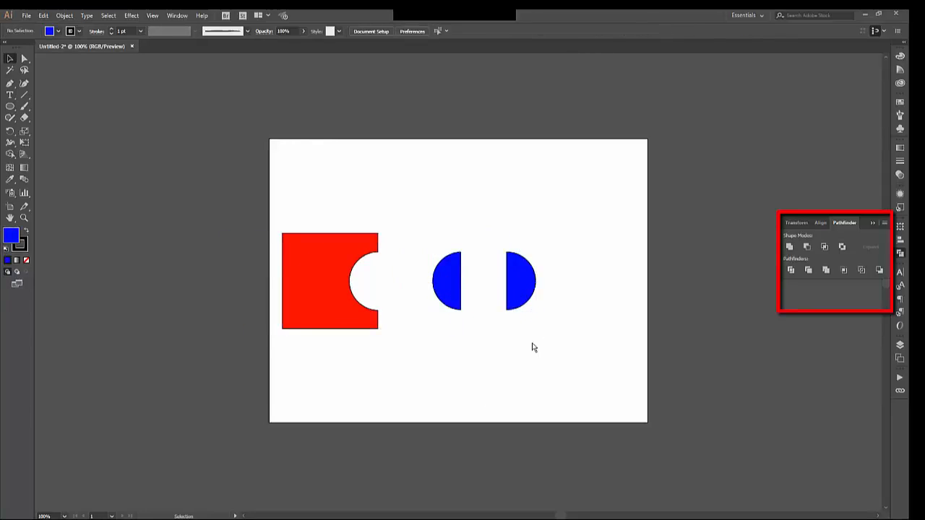